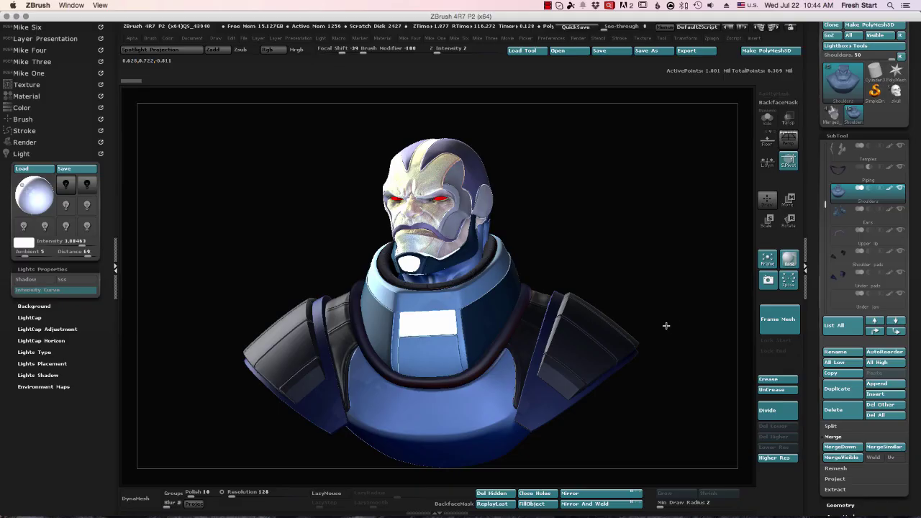
# - Solo the Shoulders subtool, hide its geometry outside the neck area, and show the other subtools again
pyautogui.moveTo(676, 332); pyautogui.dragTo(696, 272)
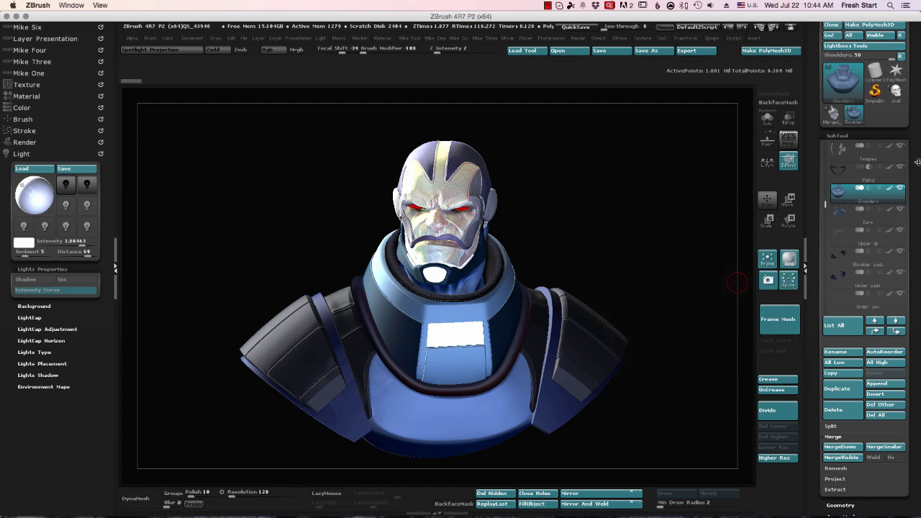
pyautogui.click(767, 117)
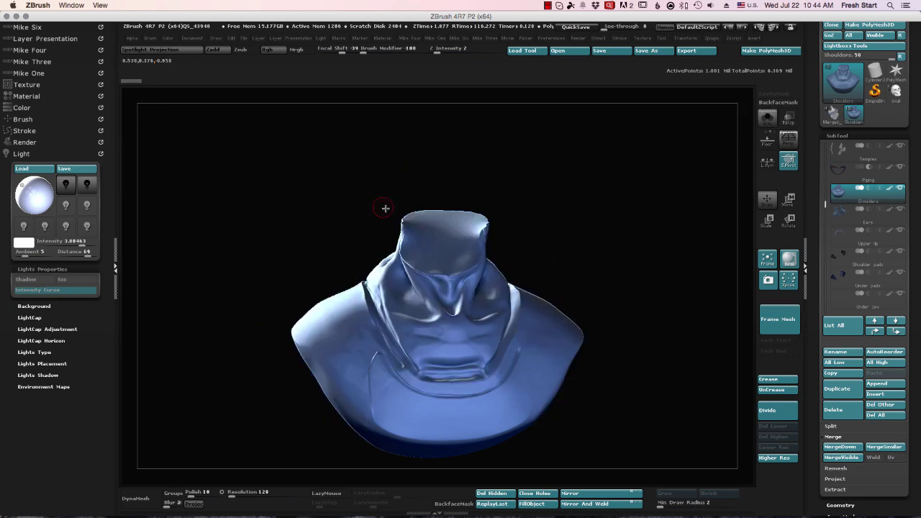
pyautogui.keyDown('ctrl'); pyautogui.keyDown('shift'); pyautogui.moveTo(375, 154); pyautogui.dragTo(512, 330); pyautogui.keyUp('shift'); pyautogui.keyUp('ctrl')
pyautogui.click(767, 118)
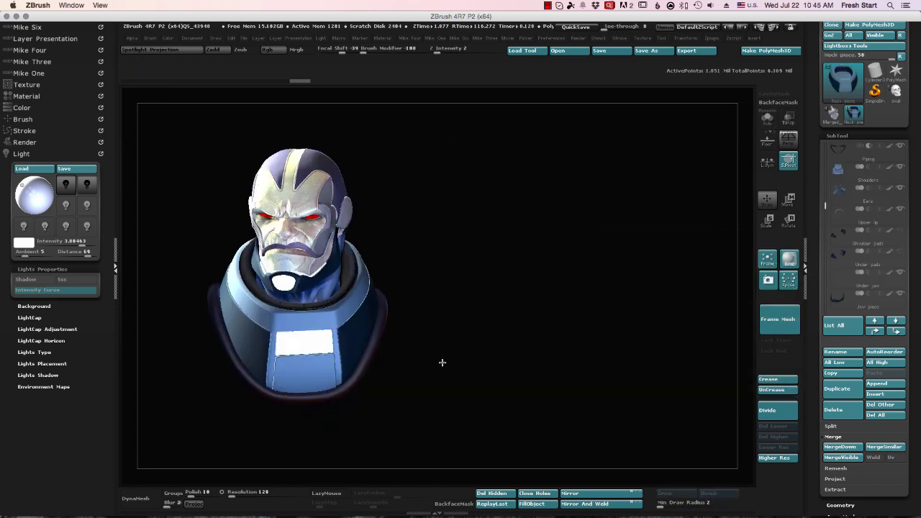
# - Enlarge the bust in the left part of the canvas and turn off polypaint on all subtools
pyautogui.keyDown('alt'); pyautogui.moveTo(442, 362); pyautogui.dragTo(428, 353); pyautogui.keyUp('alt')
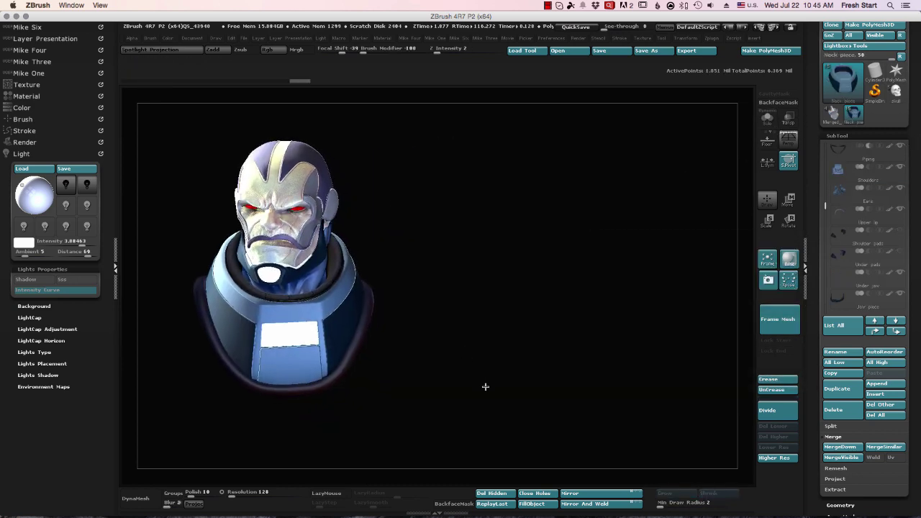
pyautogui.keyDown('alt'); pyautogui.moveTo(485, 387); pyautogui.dragTo(485, 387); pyautogui.keyUp('alt')
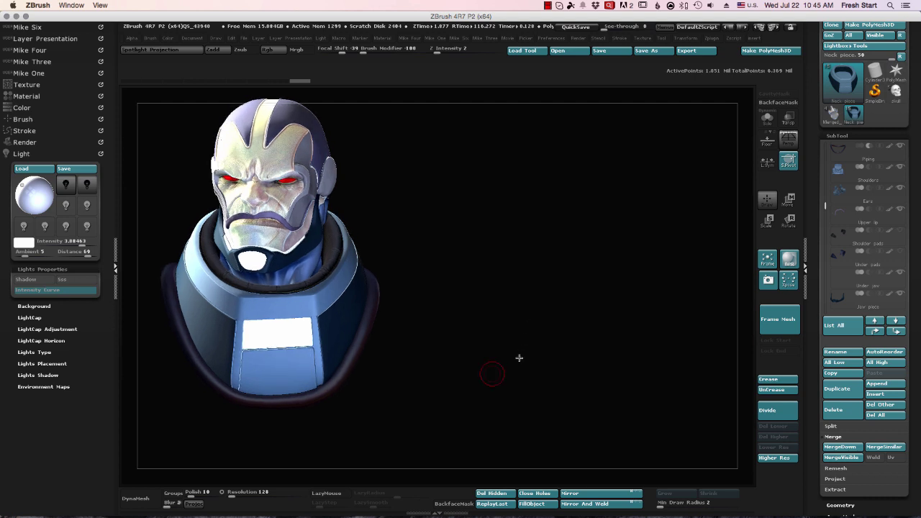
pyautogui.keyDown('alt'); pyautogui.moveTo(519, 358); pyautogui.dragTo(517, 361); pyautogui.keyUp('alt')
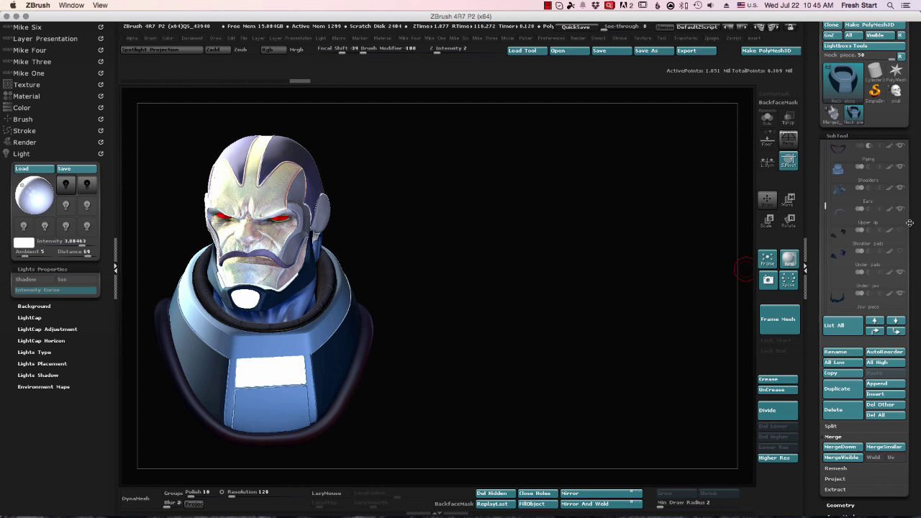
pyautogui.keyDown('shift'); pyautogui.click(890, 254); pyautogui.keyUp('shift')
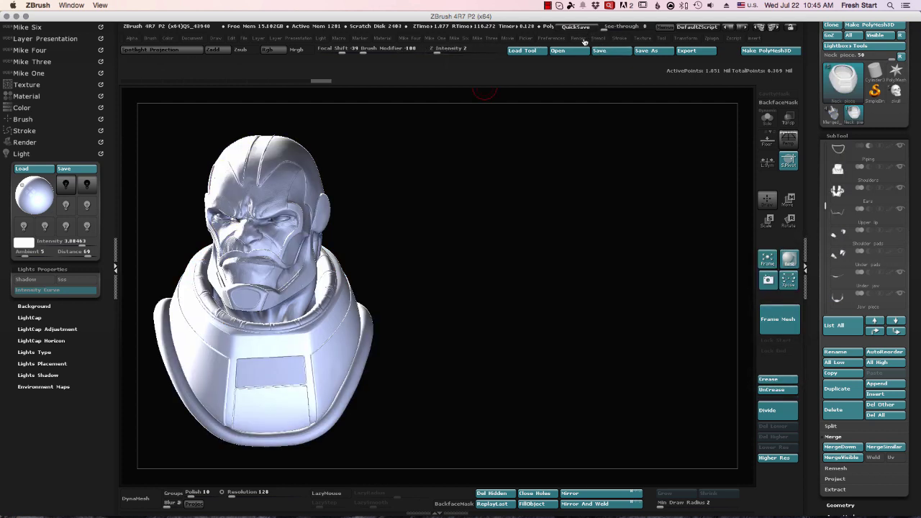
# - Render the unpainted bust with BPR
pyautogui.press('shift')
pyautogui.press('shift')
pyautogui.hotkey('shift', 'r')
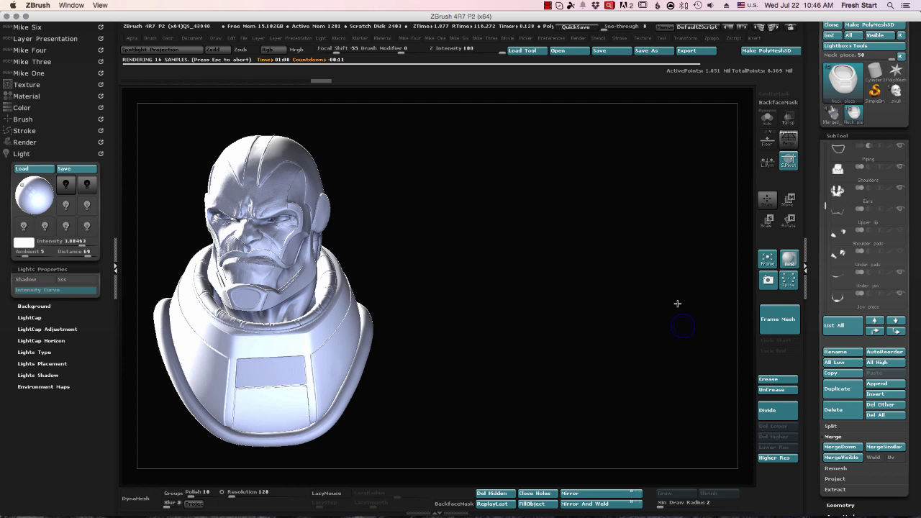
pyautogui.press('Escape')
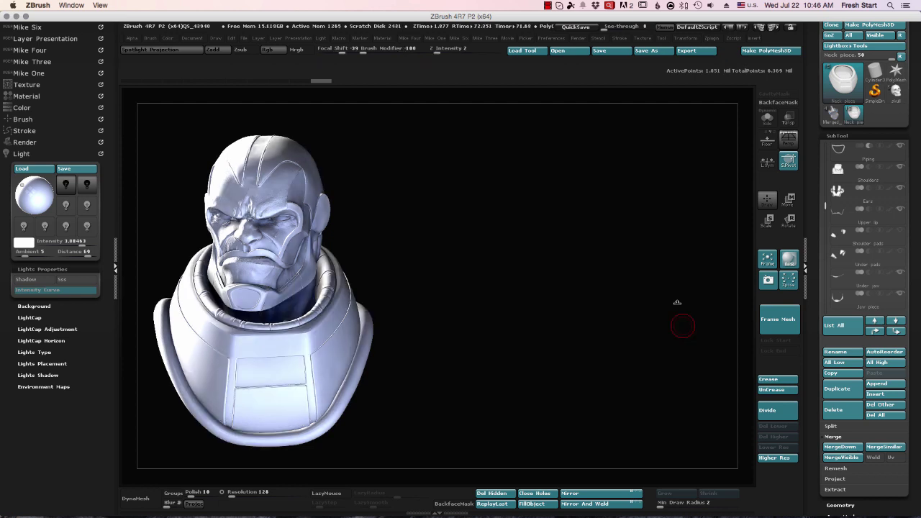
# - Dock the Layer palette in the tray below the Tool palette and create a new canvas layer
pyautogui.click(842, 136)
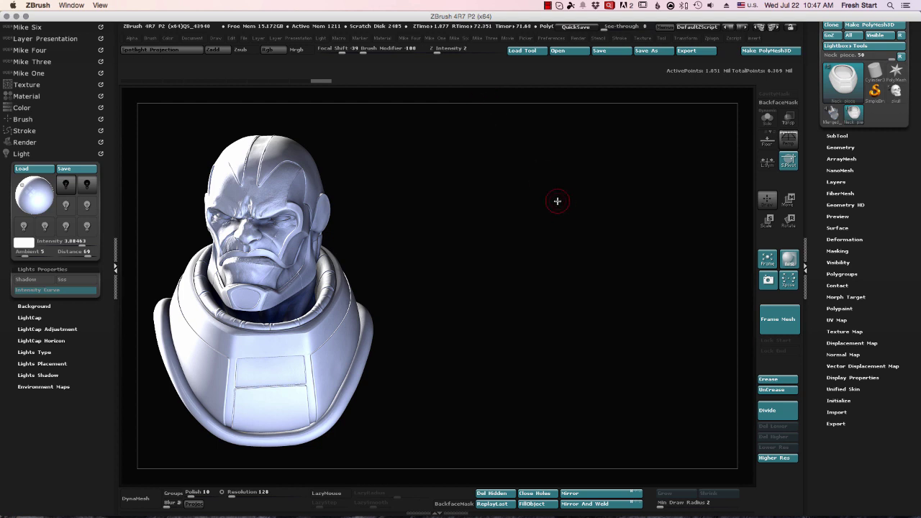
pyautogui.click(260, 40)
pyautogui.moveTo(256, 48); pyautogui.dragTo(834, 444)
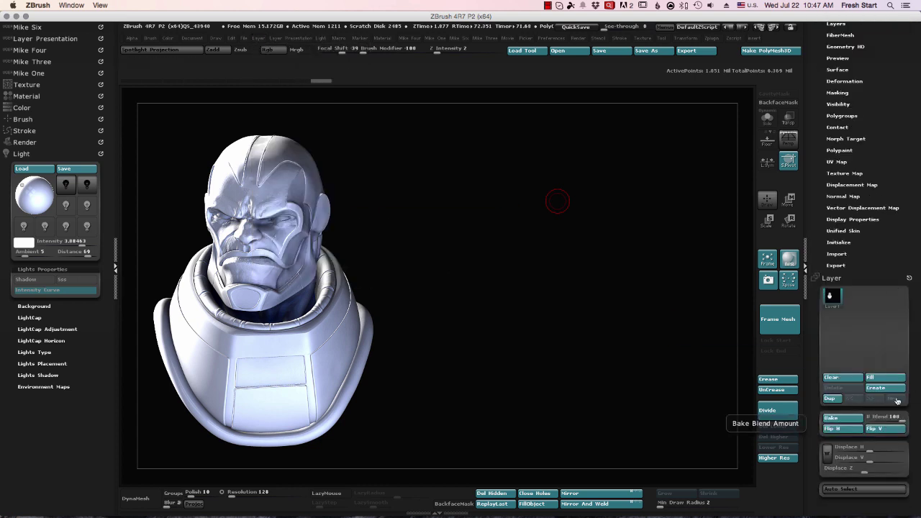
pyautogui.click(884, 387)
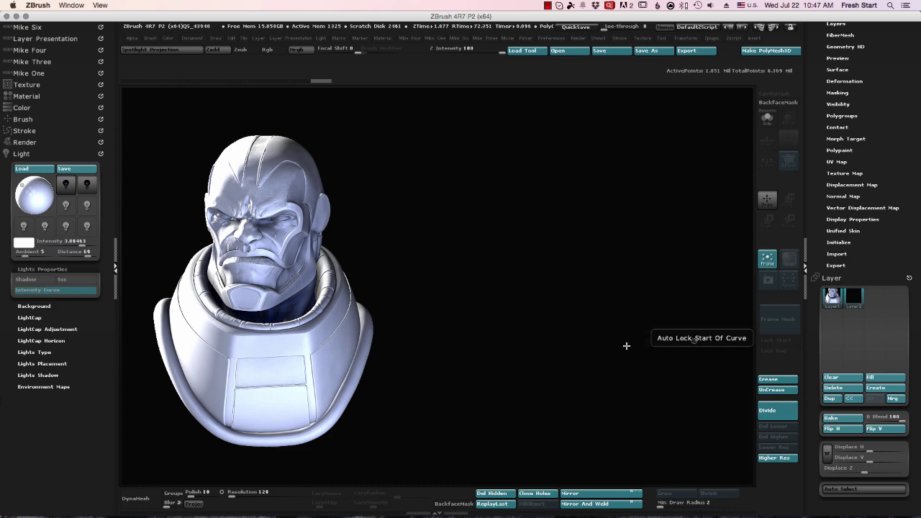
# - Draw a second bust beside the first, turn it to a left-facing three-quarter view, and render it with BPR
pyautogui.moveTo(494, 261)
pyautogui.mouseDown()
pyautogui.moveTo(621, 350)
pyautogui.moveTo(564, 352)
pyautogui.moveTo(700, 308)
pyautogui.moveTo(666, 343)
pyautogui.moveTo(666, 360)
pyautogui.moveTo(685, 348)
pyautogui.moveTo(669, 361)
pyautogui.moveTo(679, 340)
pyautogui.mouseUp()
pyautogui.press('t')
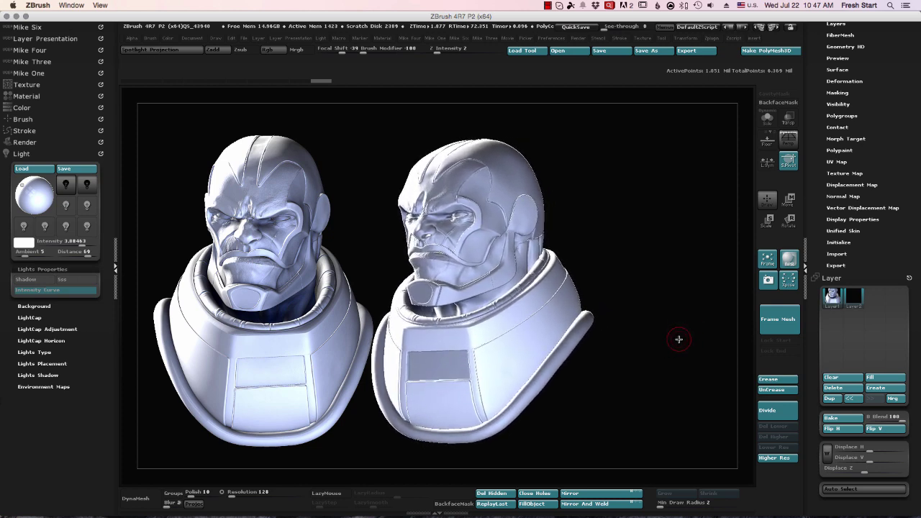
pyautogui.hotkey('shift', 'r')
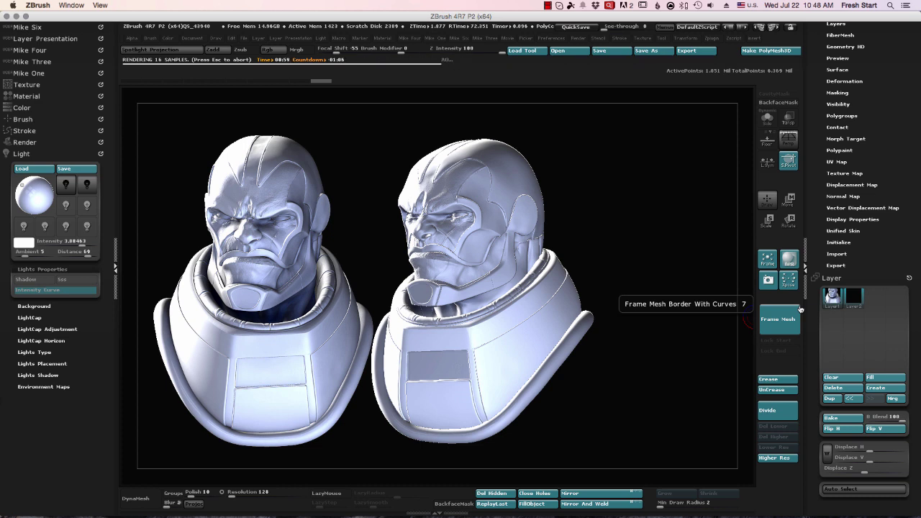
pyautogui.press('Escape')
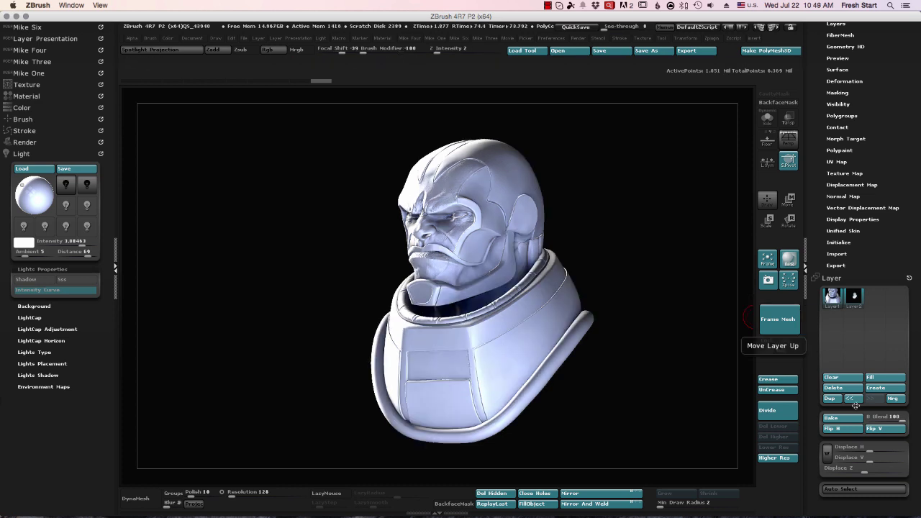
# - Show both busts and shift the first bust's layer to the left with Displace H
pyautogui.click(850, 428)
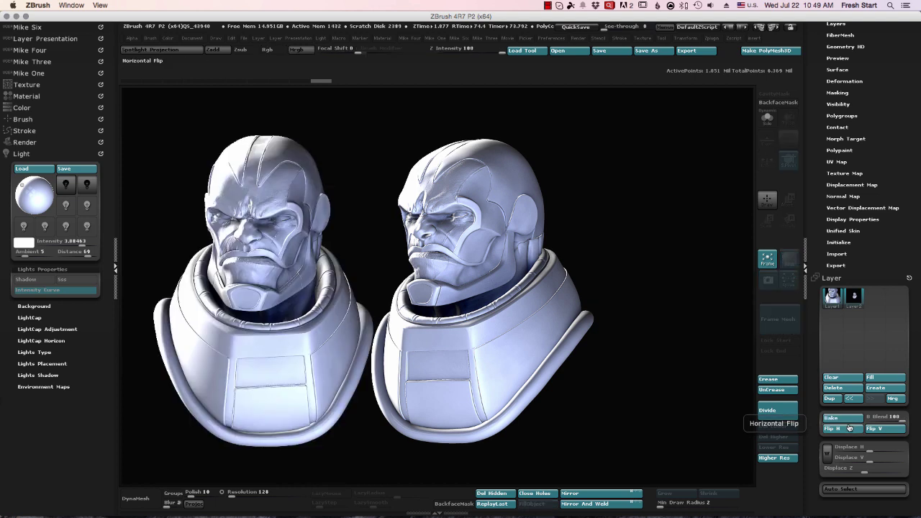
pyautogui.moveTo(855, 344); pyautogui.dragTo(855, 270)
pyautogui.click(852, 223)
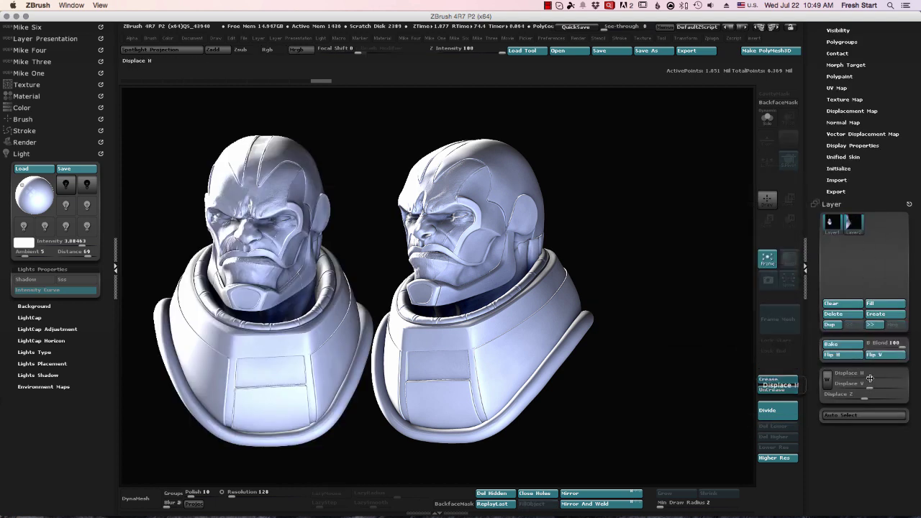
pyautogui.moveTo(870, 378); pyautogui.dragTo(866, 375)
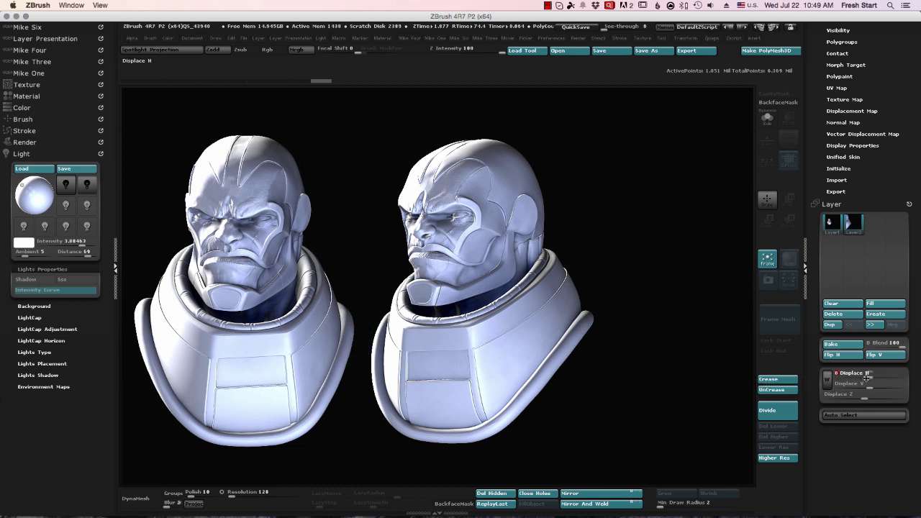
# - Select the second bust's layer and shift it to the left with Displace H
pyautogui.click(859, 225)
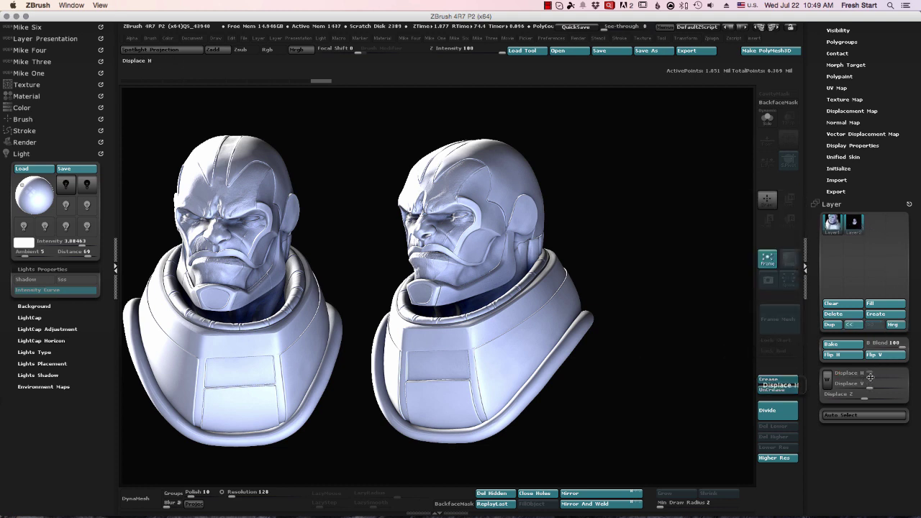
pyautogui.moveTo(873, 373); pyautogui.dragTo(868, 378)
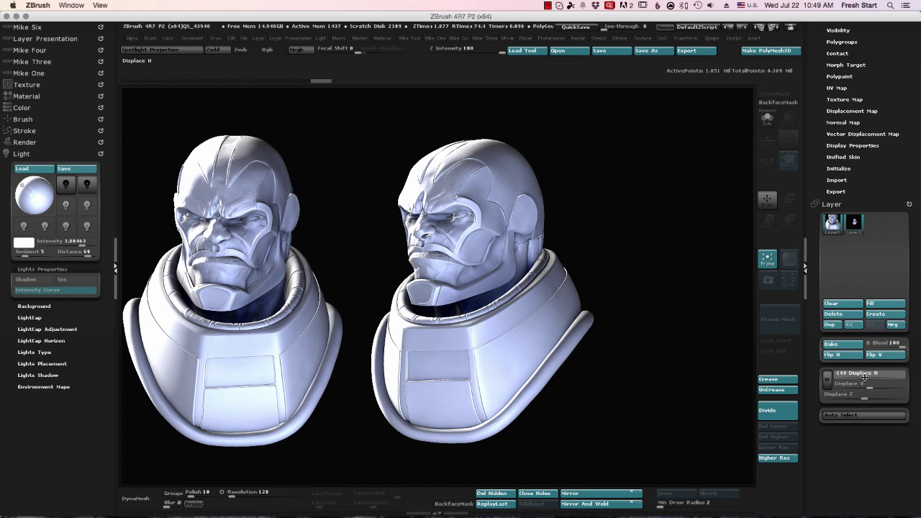
pyautogui.moveTo(866, 377); pyautogui.dragTo(861, 378)
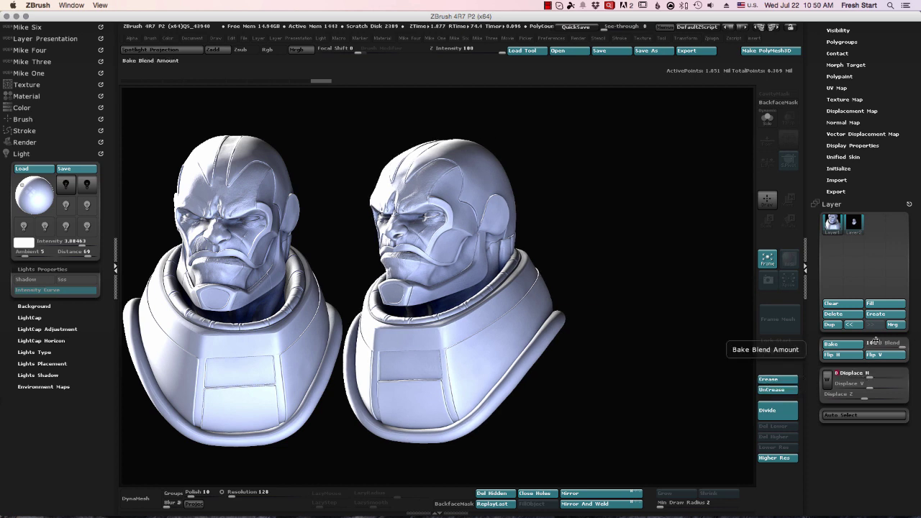
# - Create a third layer and draw another bust on the right side of the canvas, turned to face the front
pyautogui.click(876, 313)
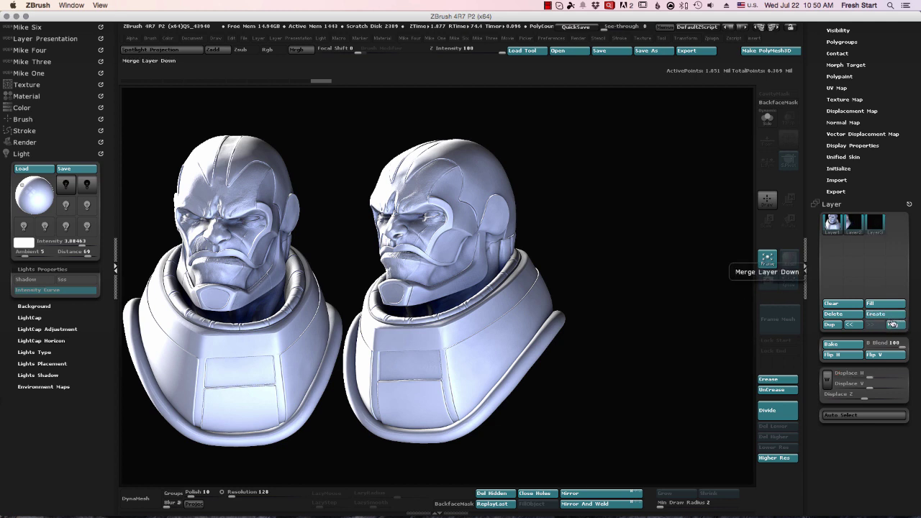
pyautogui.moveTo(661, 242)
pyautogui.mouseDown()
pyautogui.moveTo(663, 345)
pyautogui.moveTo(666, 333)
pyautogui.mouseUp()
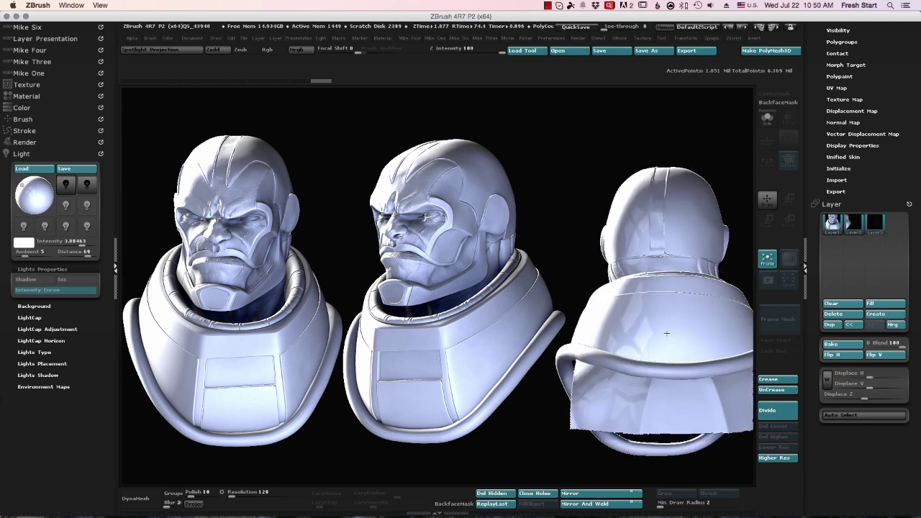
pyautogui.press('t')
pyautogui.moveTo(717, 164); pyautogui.dragTo(714, 130)
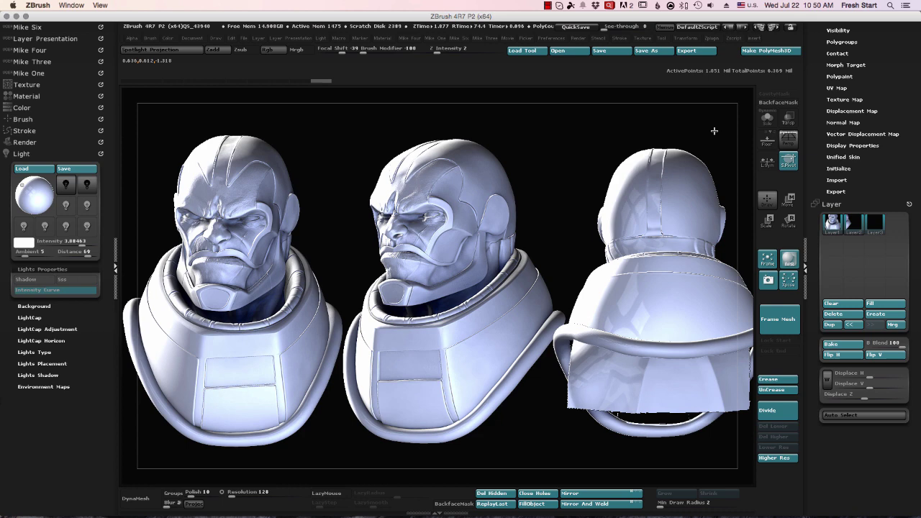
pyautogui.moveTo(720, 449); pyautogui.dragTo(618, 449)
pyautogui.keyDown('alt'); pyautogui.moveTo(654, 419); pyautogui.dragTo(772, 418); pyautogui.keyUp('alt')
pyautogui.moveTo(724, 451)
pyautogui.mouseDown()
pyautogui.moveTo(697, 452)
pyautogui.moveTo(719, 449)
pyautogui.moveTo(716, 461)
pyautogui.mouseUp()
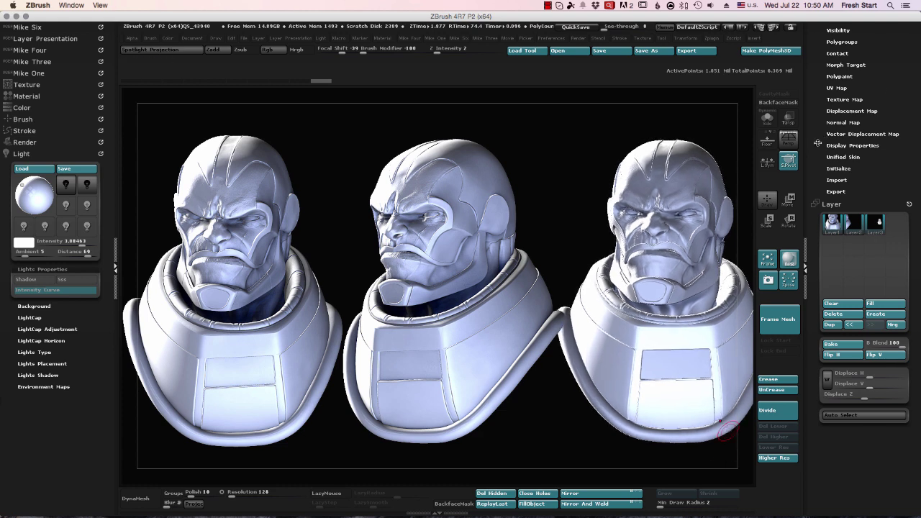
# - Turn polypaint back on for all subtools of the third bust
pyautogui.scroll(5, 819, 158)
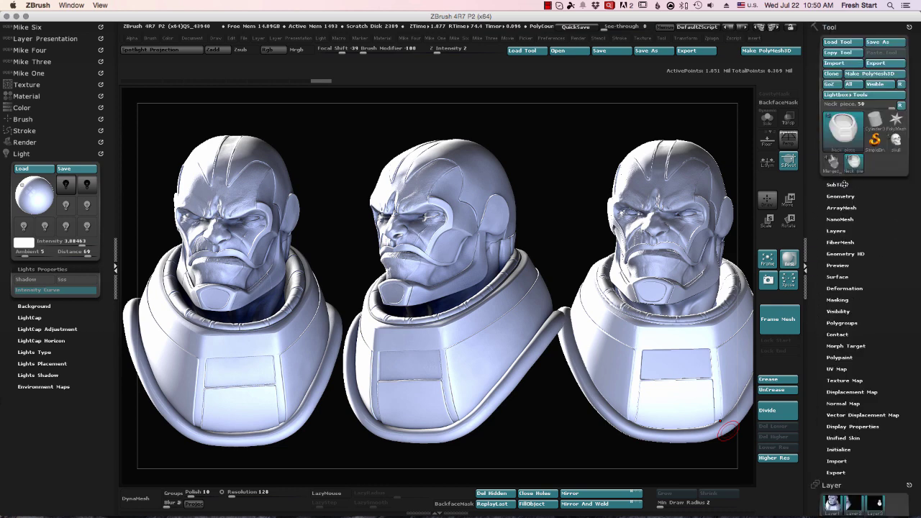
pyautogui.click(844, 184)
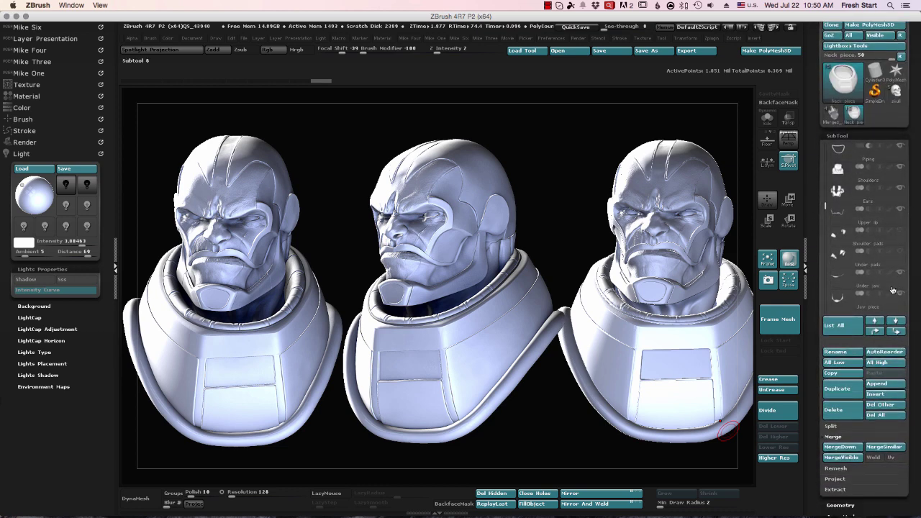
pyautogui.moveTo(894, 278)
pyautogui.press('shift')
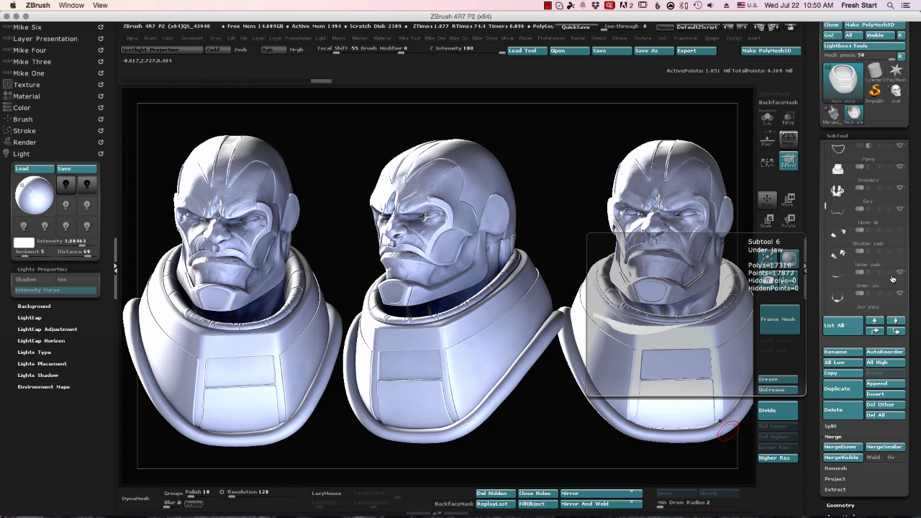
pyautogui.keyDown('shift'); pyautogui.click(889, 274); pyautogui.keyUp('shift')
# - Render the painted, front-facing third bust with BPR
pyautogui.moveTo(910, 410); pyautogui.dragTo(904, 341)
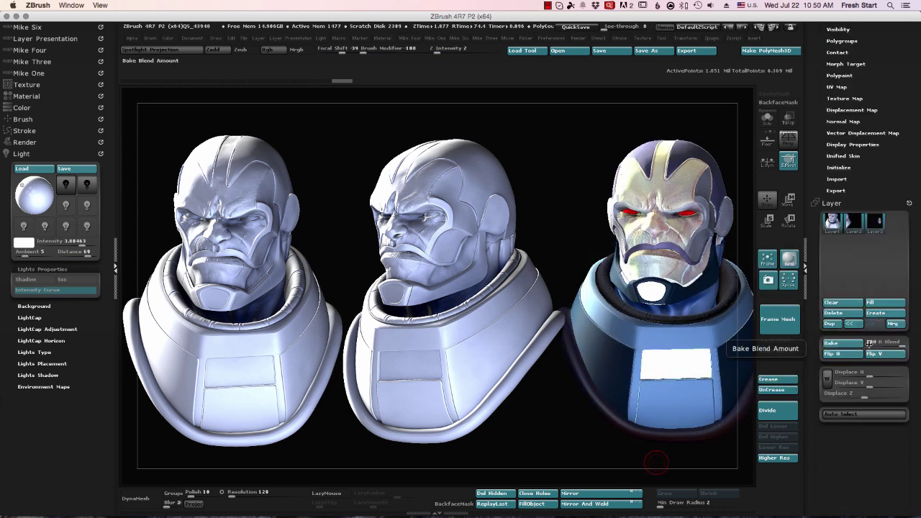
pyautogui.hotkey('shift', 'r')
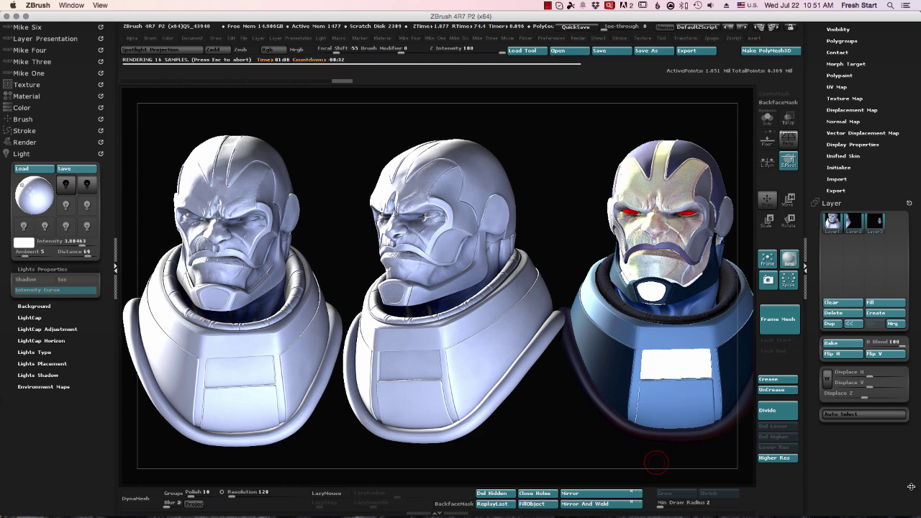
pyautogui.press('Escape')
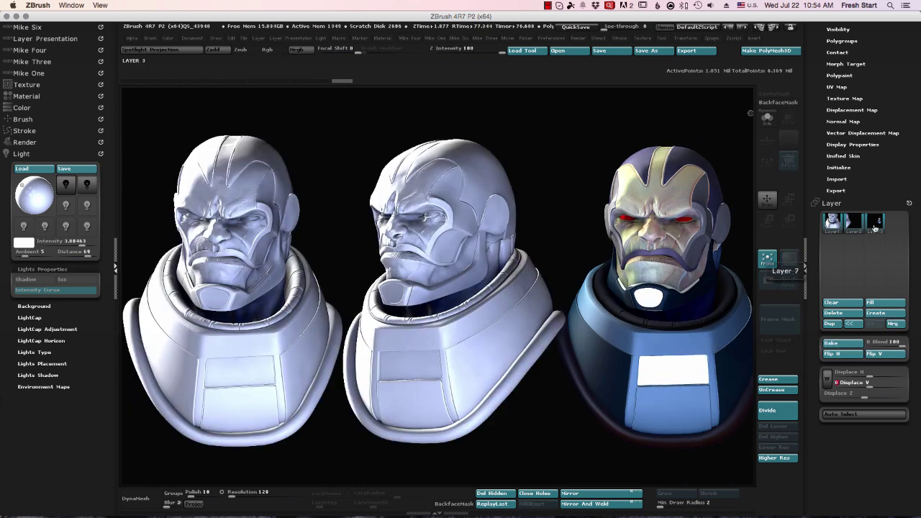
# - Clear the third layer and redraw the painted bust smaller in the upper right of the canvas, in a right-facing three-quarter view
pyautogui.moveTo(888, 226)
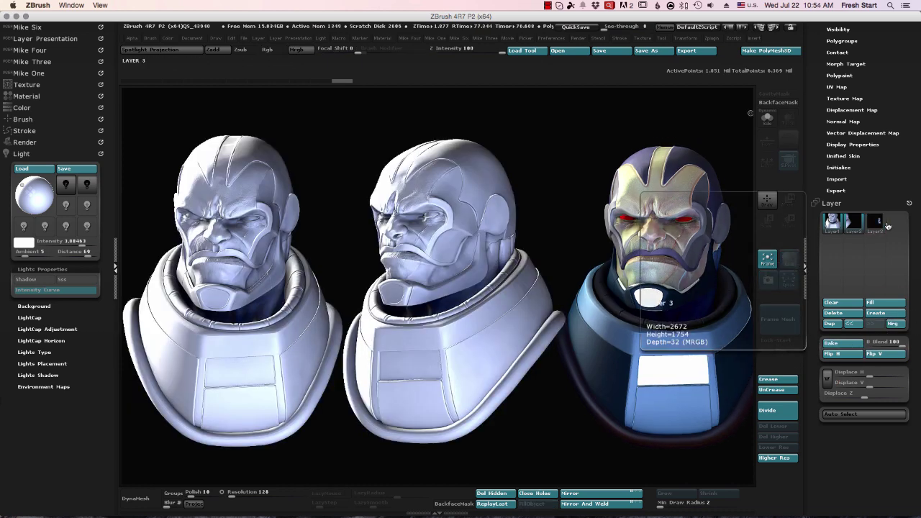
pyautogui.click(850, 306)
pyautogui.moveTo(591, 232); pyautogui.dragTo(729, 389)
pyautogui.press('t')
pyautogui.keyDown('alt'); pyautogui.moveTo(680, 340); pyautogui.dragTo(719, 444); pyautogui.keyUp('alt')
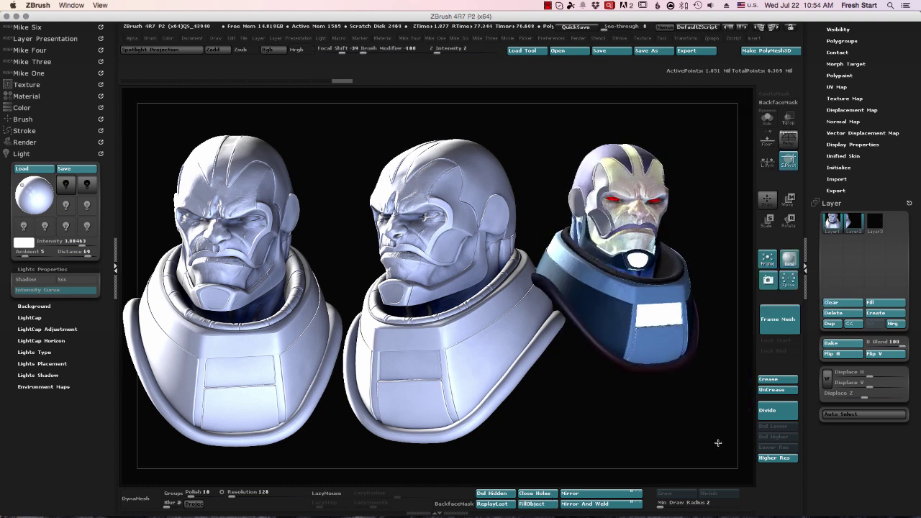
pyautogui.moveTo(724, 380)
pyautogui.keyDown('alt'); pyautogui.mouseDown()
pyautogui.moveTo(708, 375)
pyautogui.moveTo(714, 371)
pyautogui.moveTo(715, 395)
pyautogui.moveTo(727, 370)
pyautogui.mouseUp(); pyautogui.keyUp('alt')
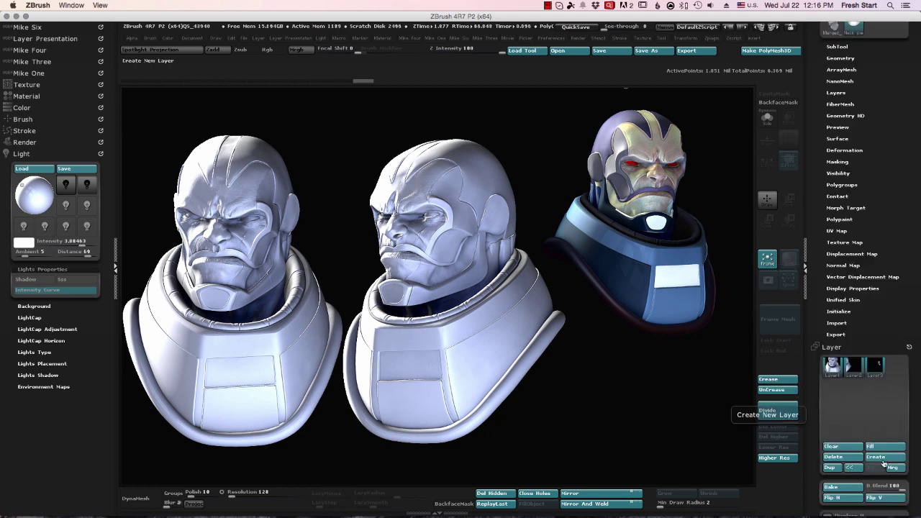
# - Create a fourth layer, draw the unpainted bust below the painted one in right-facing profile, and show all the busts together
pyautogui.click(886, 461)
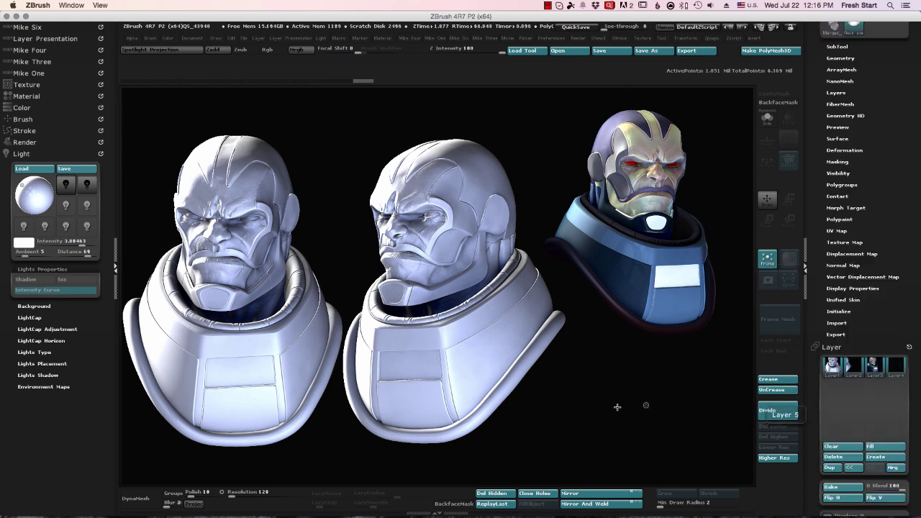
pyautogui.moveTo(625, 442); pyautogui.dragTo(625, 479)
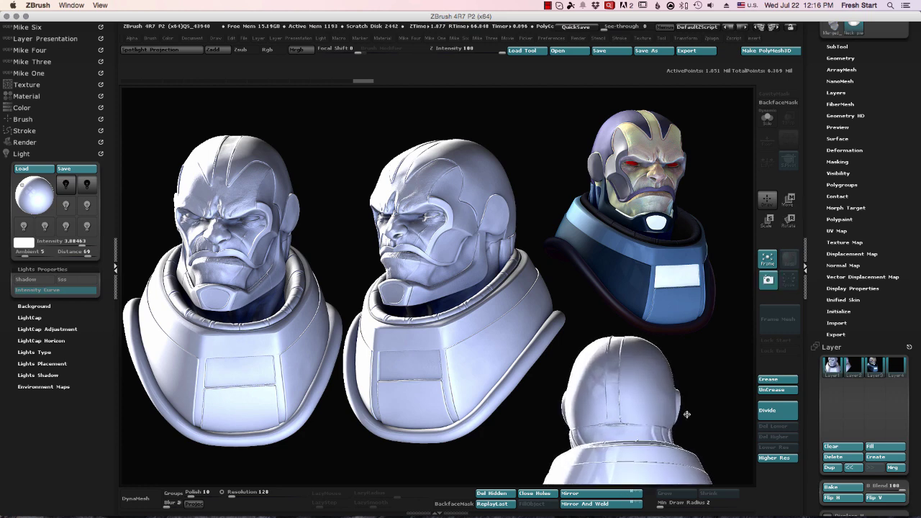
pyautogui.press('t')
pyautogui.moveTo(724, 421); pyautogui.dragTo(784, 360)
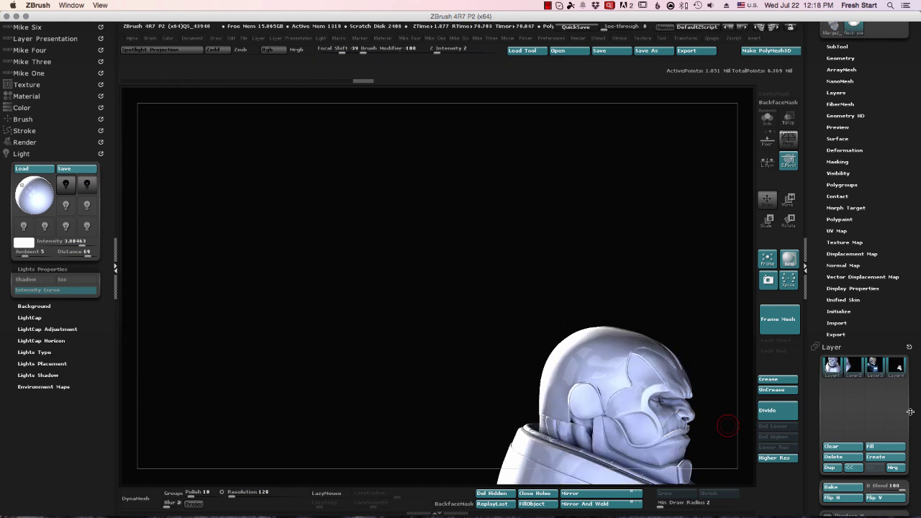
pyautogui.click(852, 494)
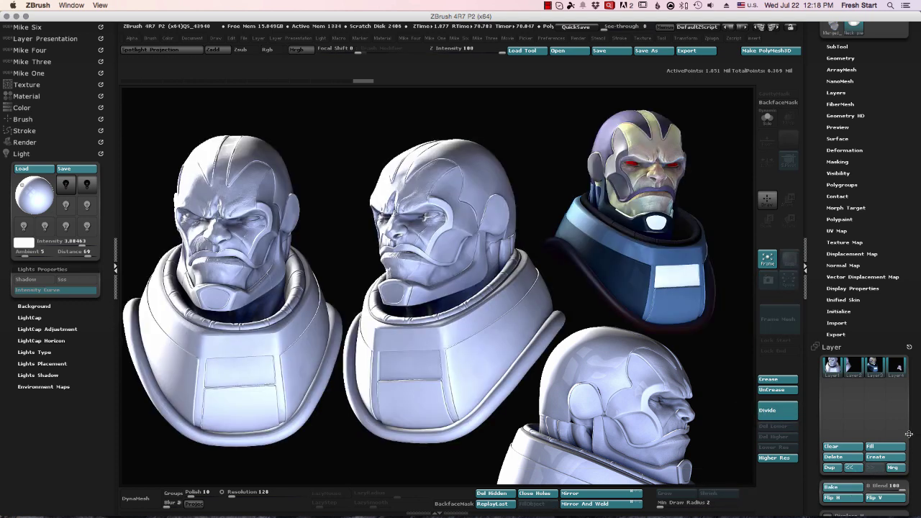